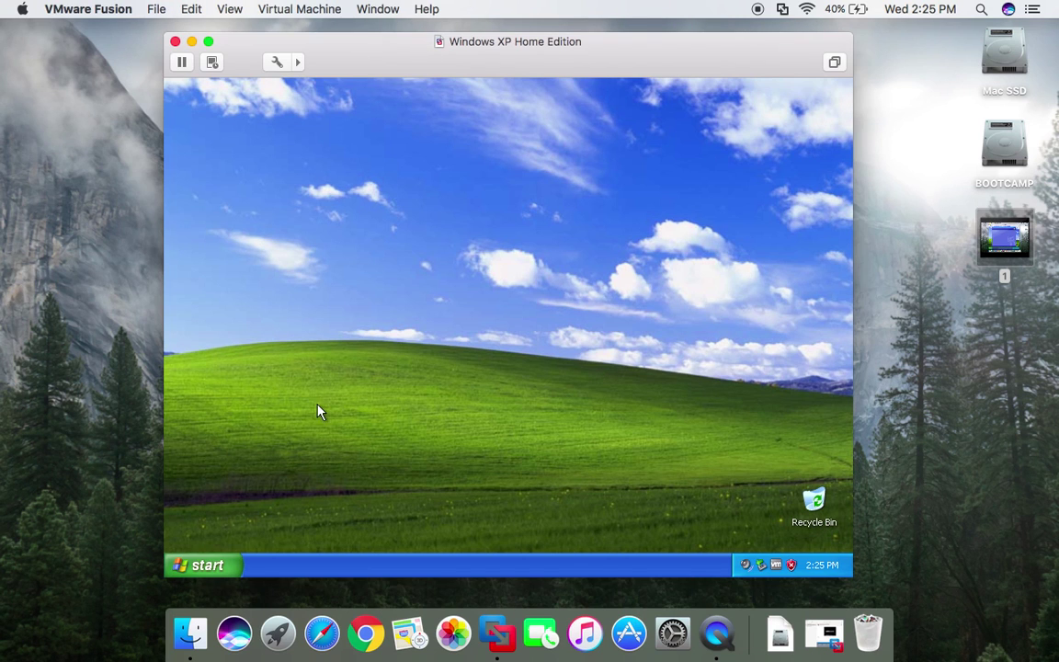
Step: Launch Activate Windows from the XP Start menu's All Programs list
click(205, 564)
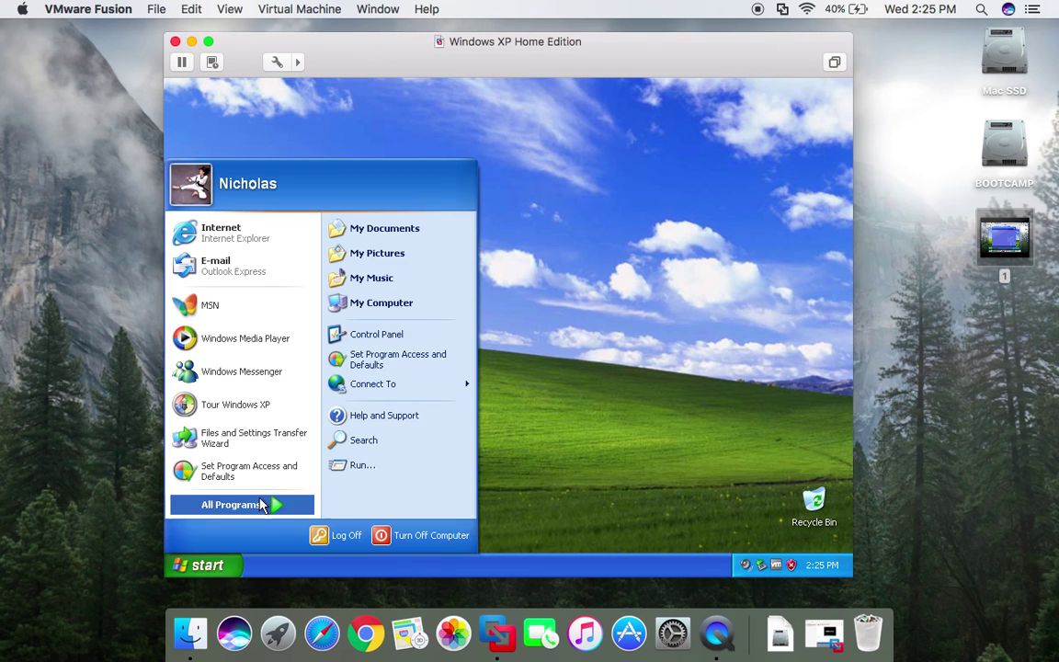
click(231, 505)
click(358, 254)
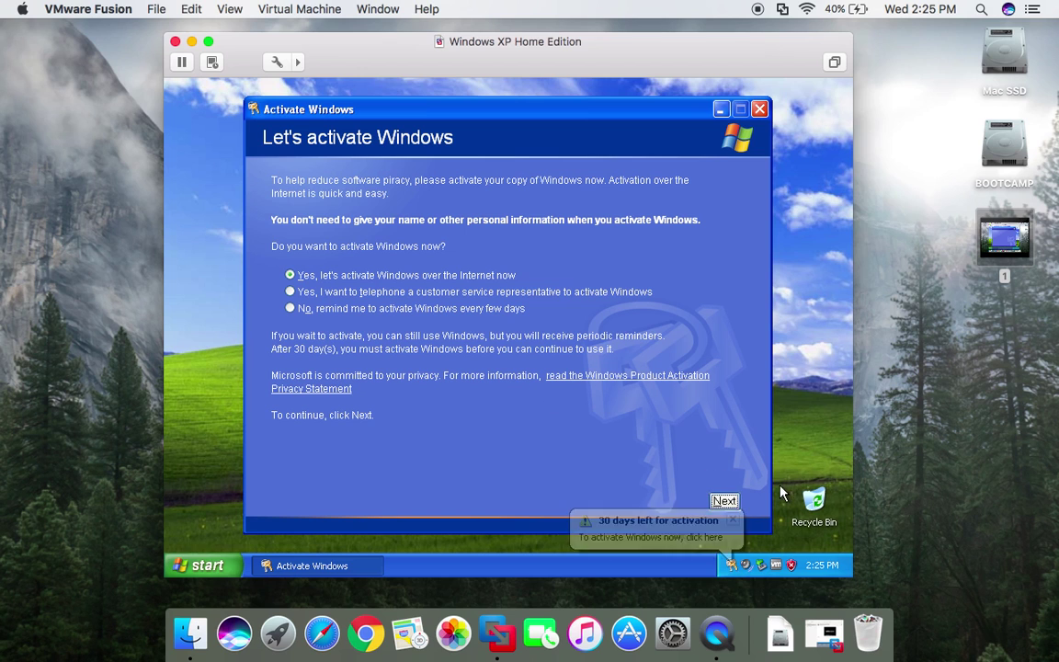
Step: Decline registration and try online activation, which fails with error 32777
click(723, 500)
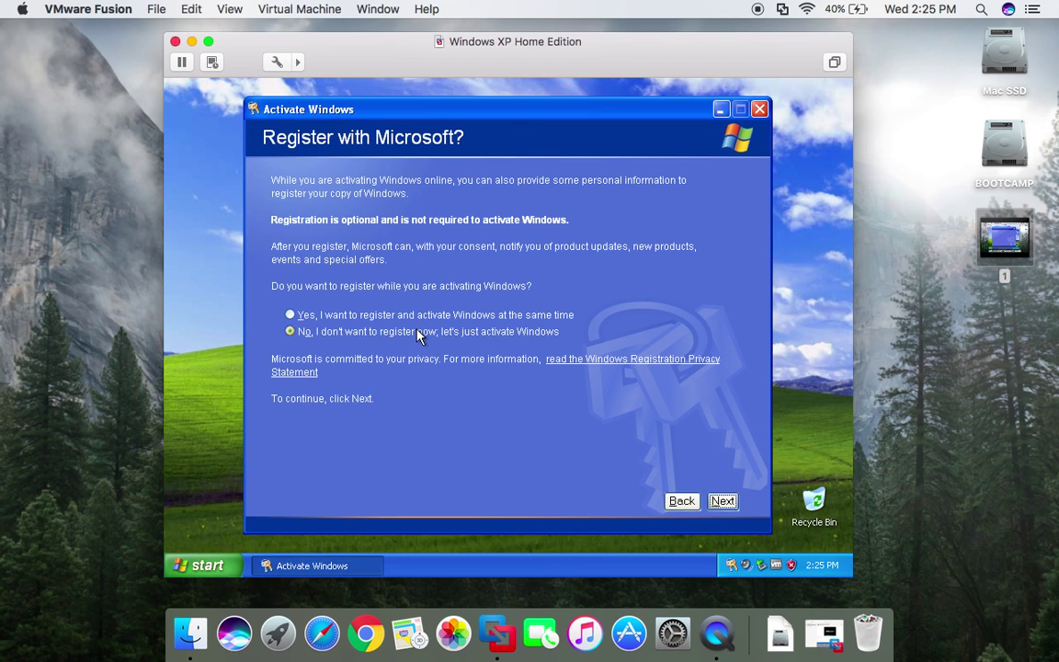
click(724, 501)
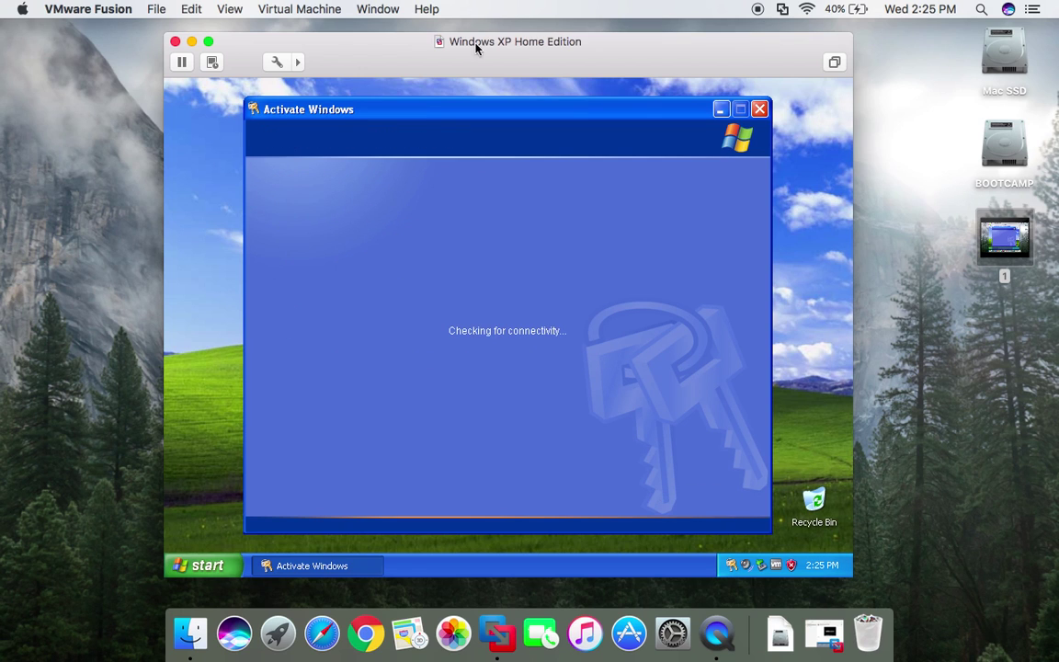
drag(475, 51, 476, 49)
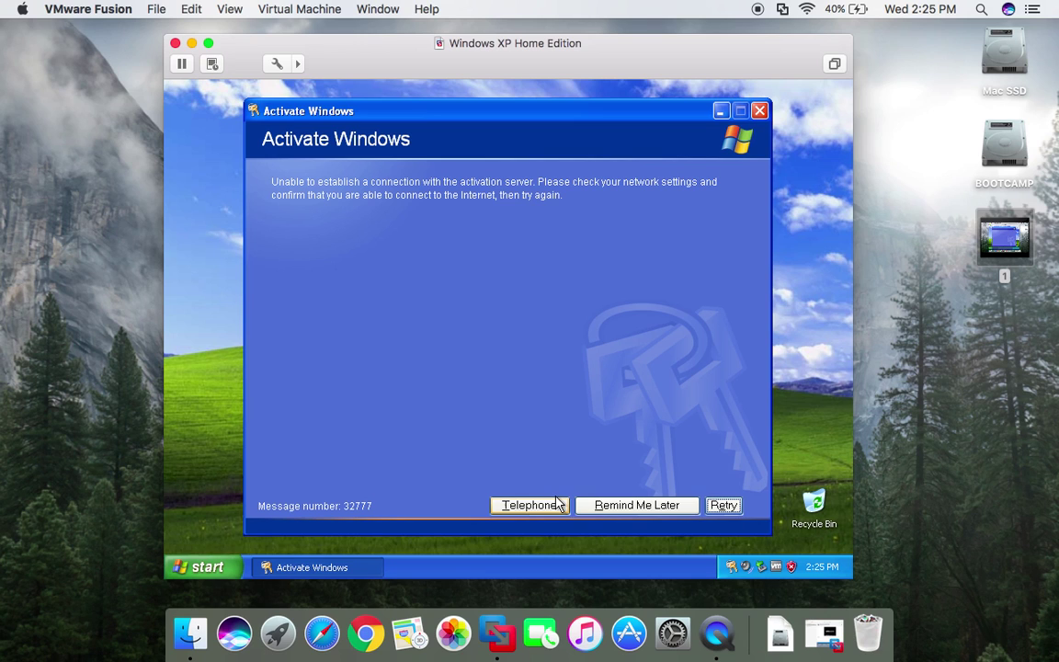
Step: Choose telephone activation with United States as the location to reveal the installation ID
click(529, 505)
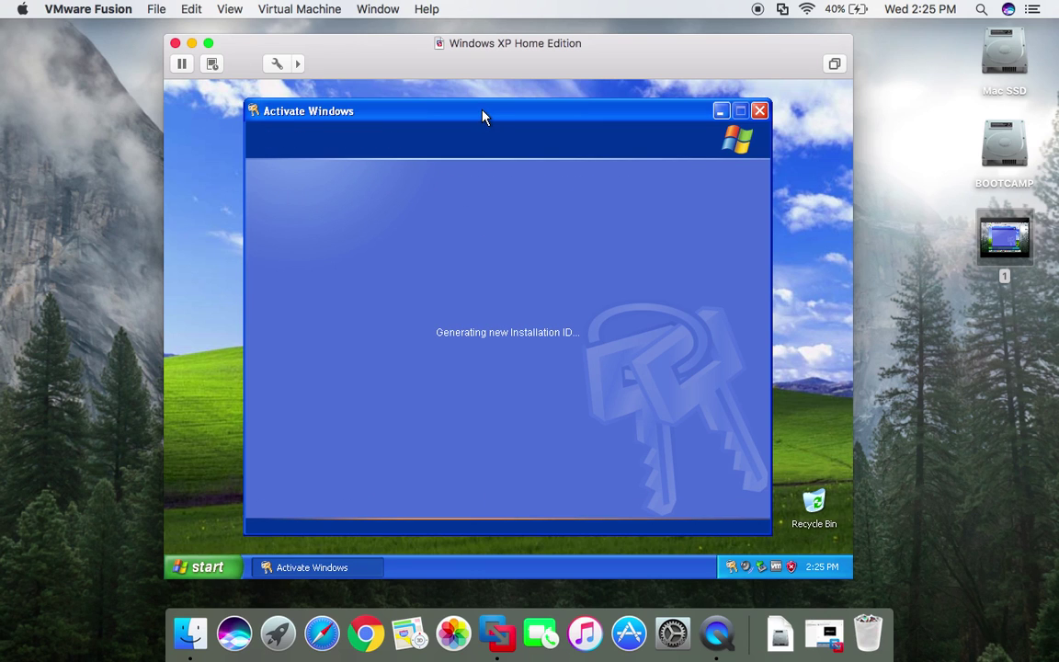
click(440, 206)
key(u)
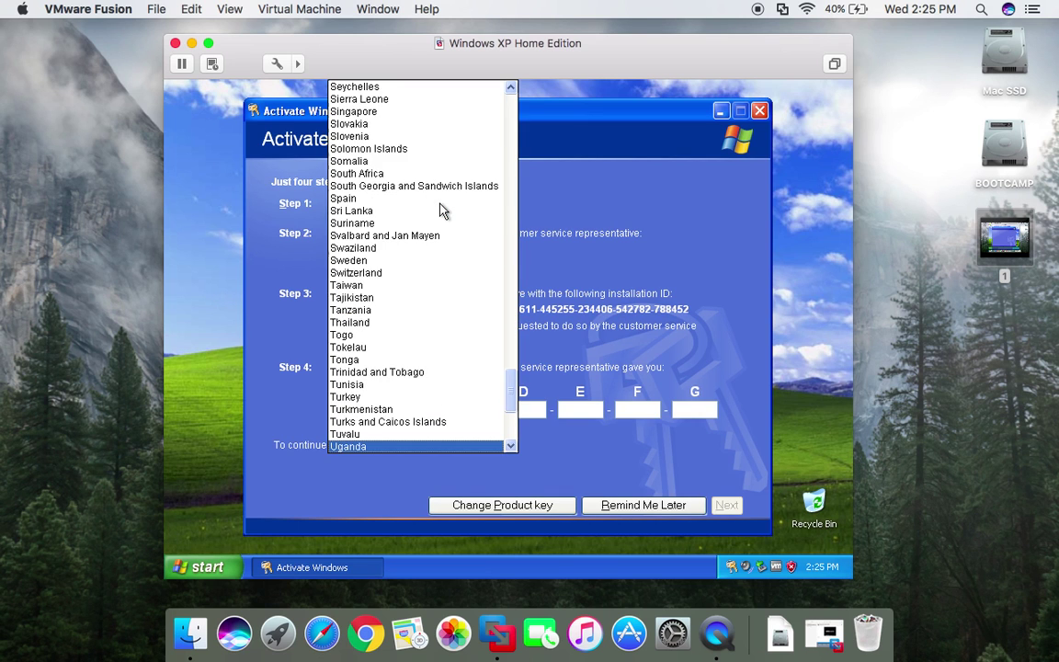
key(Down)
key(Down)
key(Down)
key(Down)
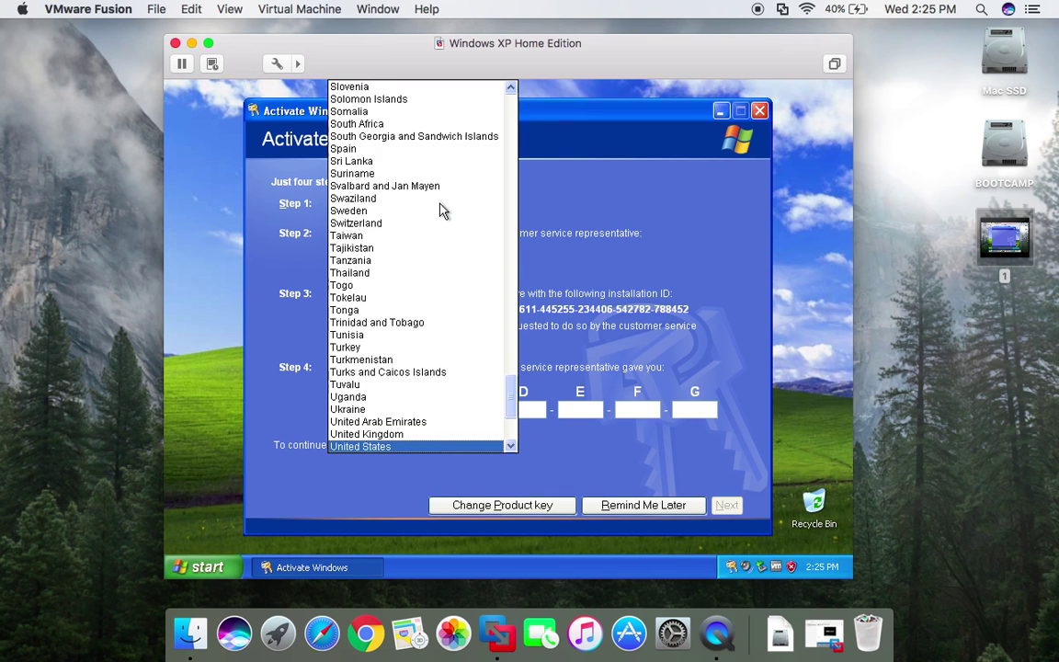
key(Return)
key(Tab)
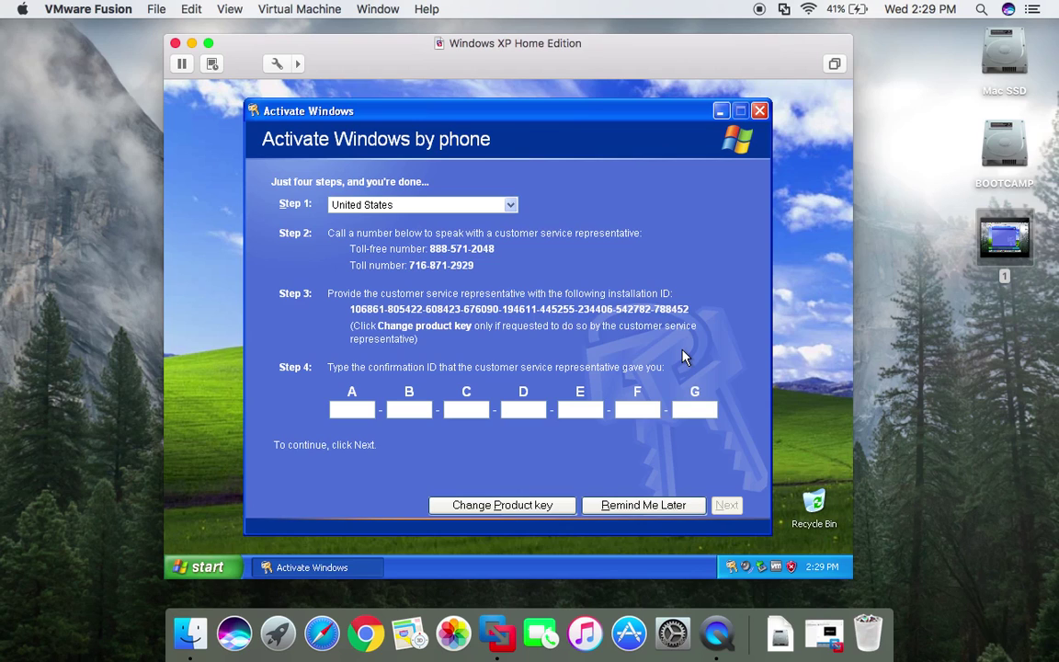
Step: Enter the phone-supplied confirmation ID into boxes A through G under Step 4
click(364, 409)
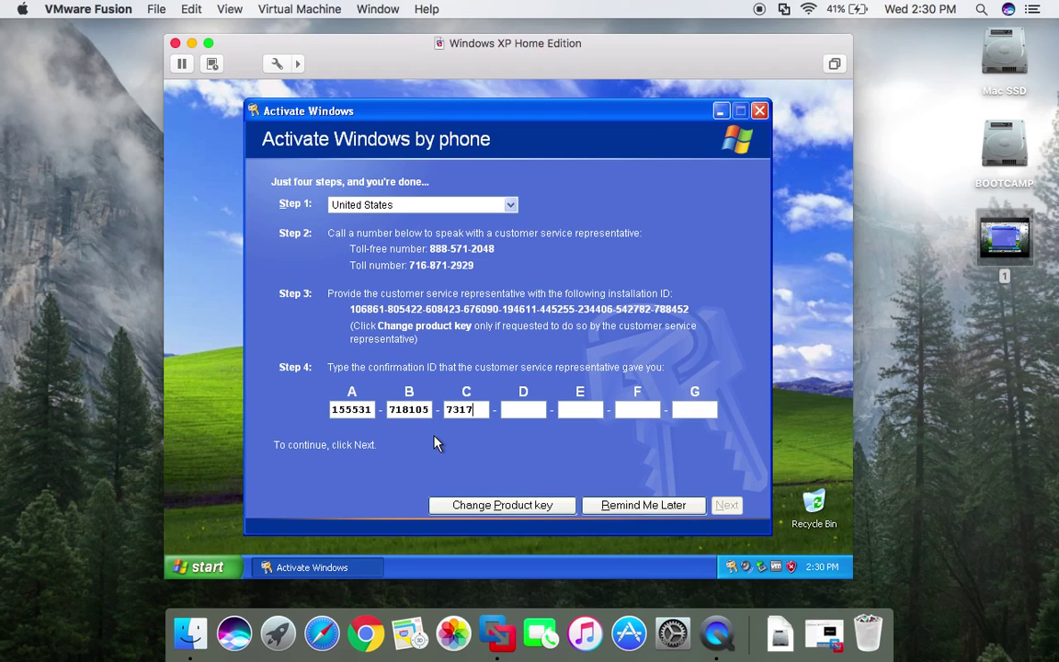
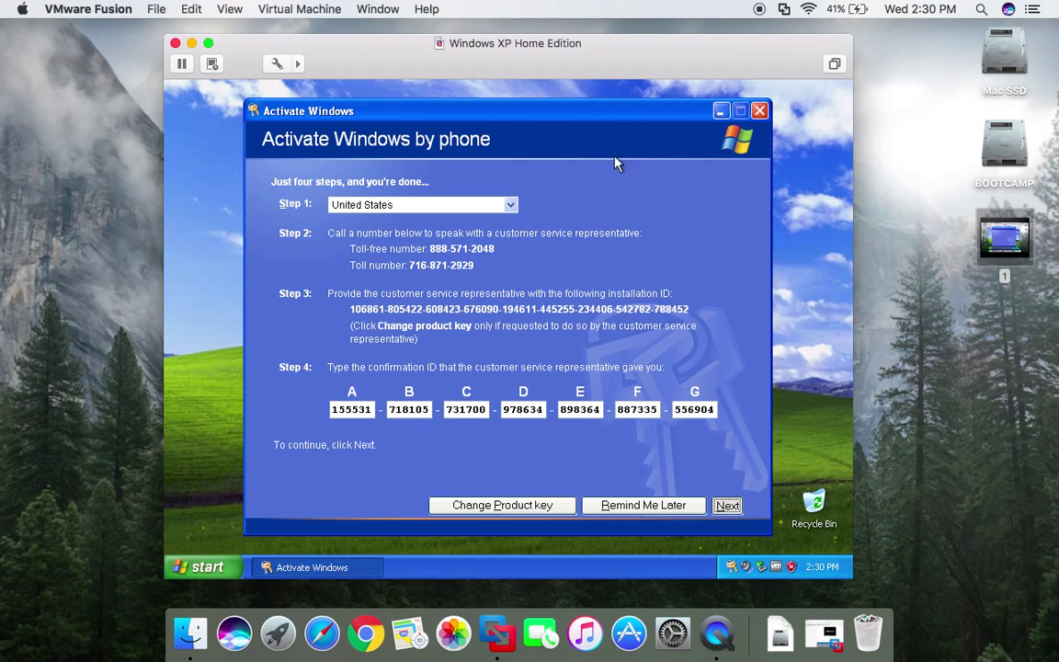
Step: Submit the confirmation ID and finish the activation wizard
click(725, 504)
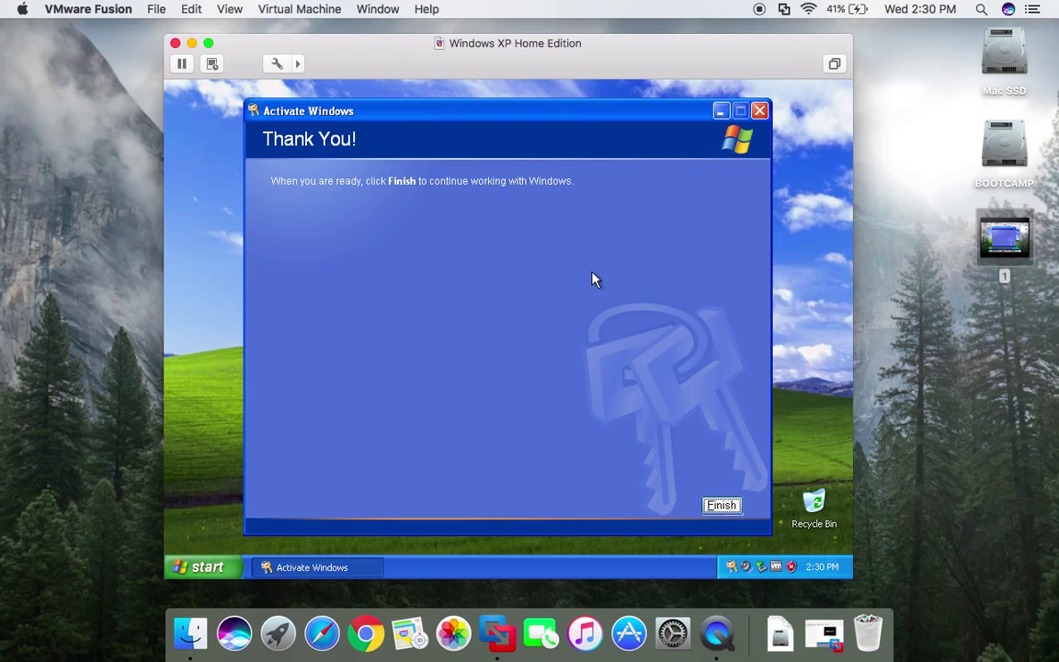
click(726, 508)
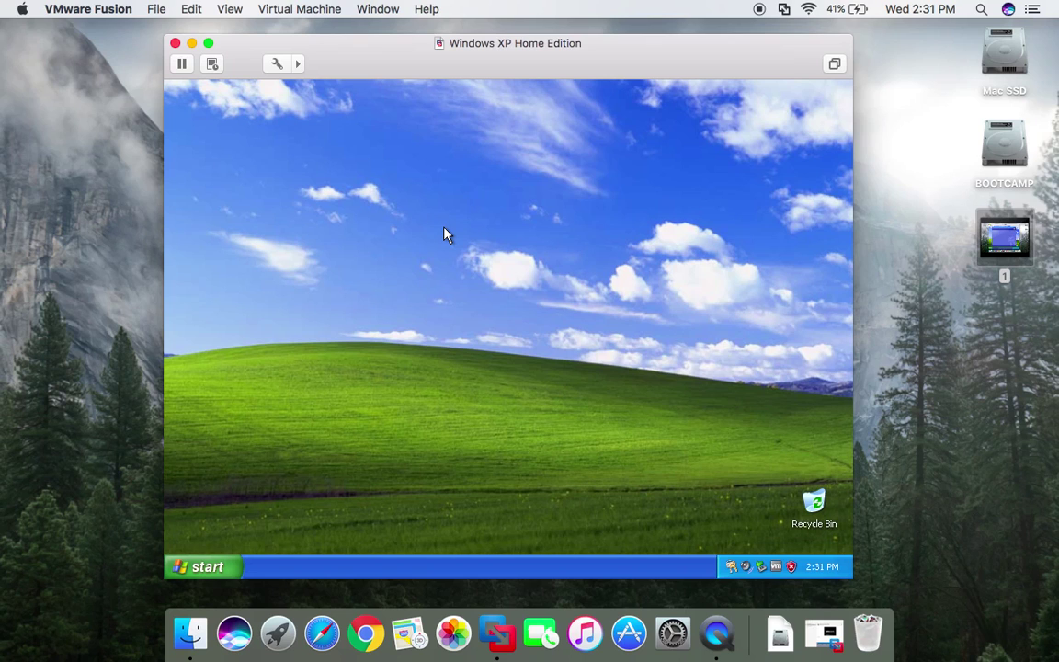
drag(643, 79, 644, 76)
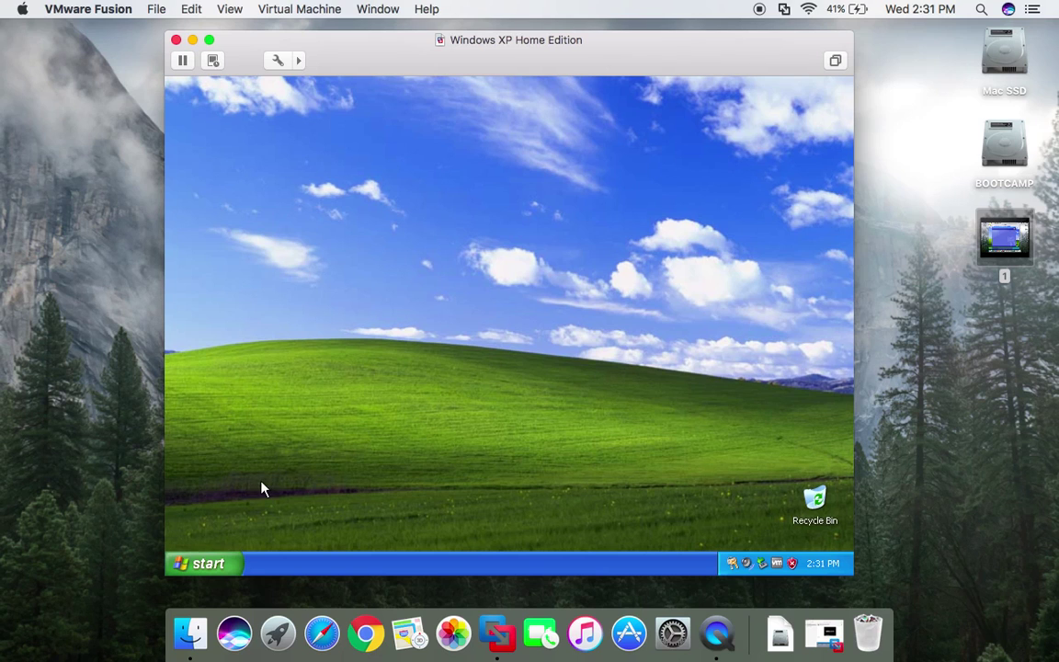
Step: Bring up the Windows XP Start menu on the desktop
key(super)
click(538, 267)
drag(321, 275, 564, 393)
click(204, 563)
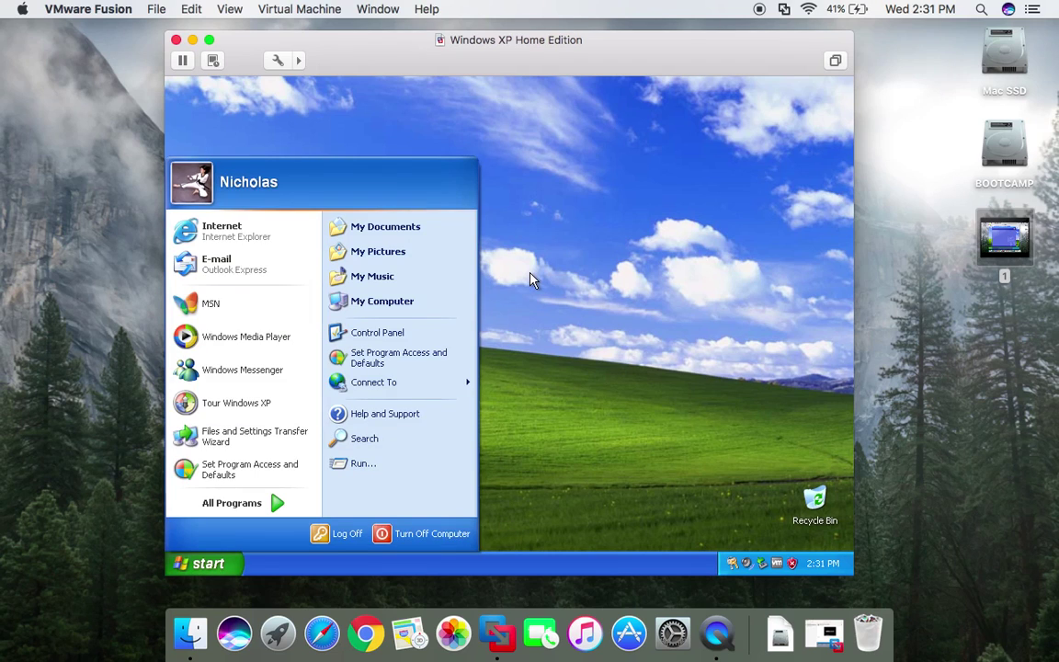